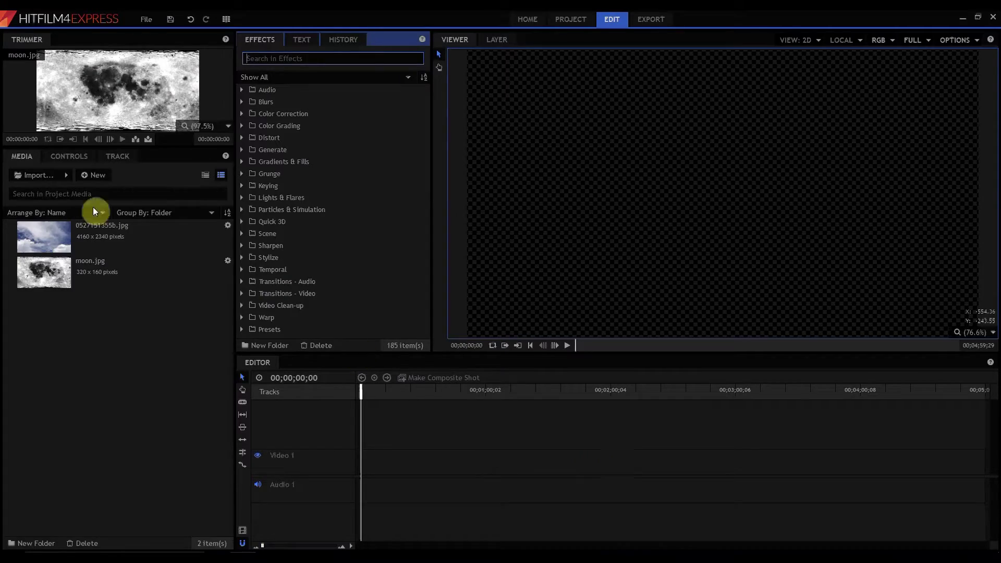
# Create a new 1280×720 composite shot named 'Instant Universe'.
pyautogui.click(97, 175)
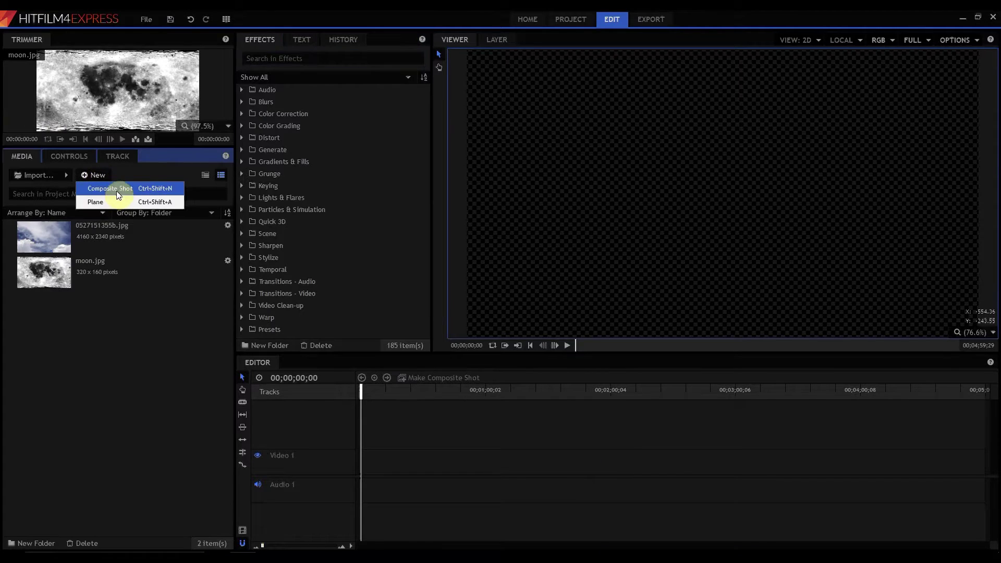
pyautogui.click(108, 188)
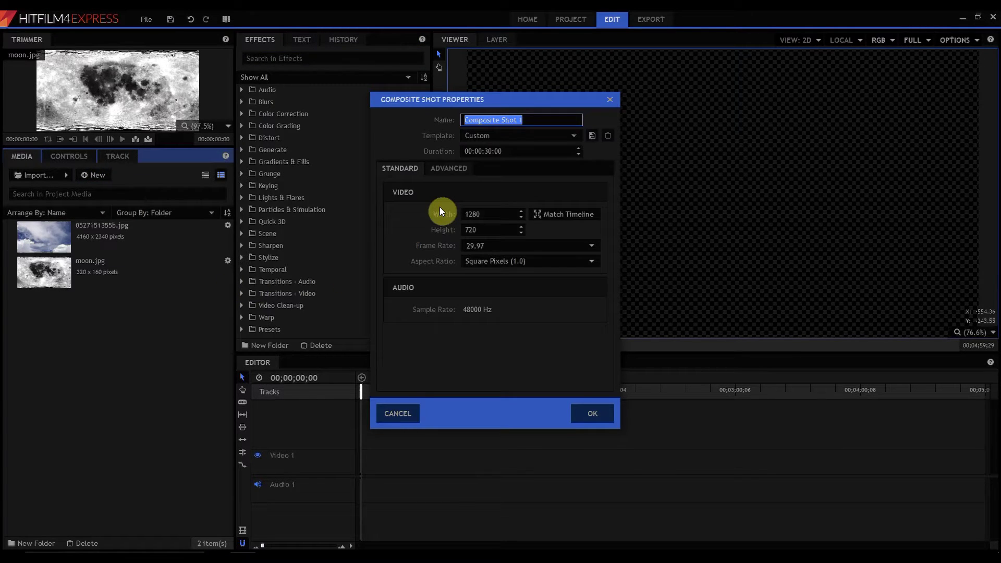
pyautogui.write('Instant Universe')
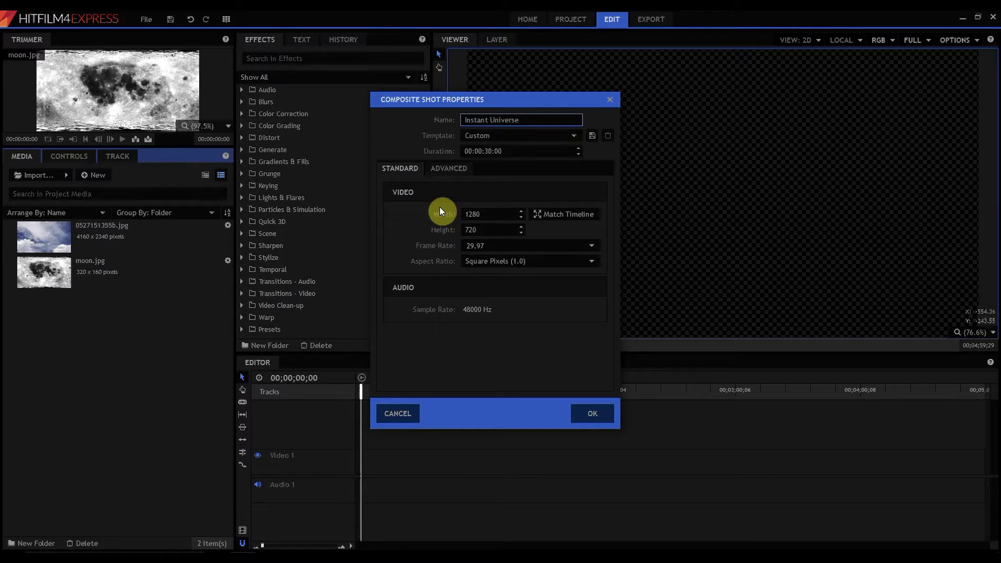
pyautogui.press('Return')
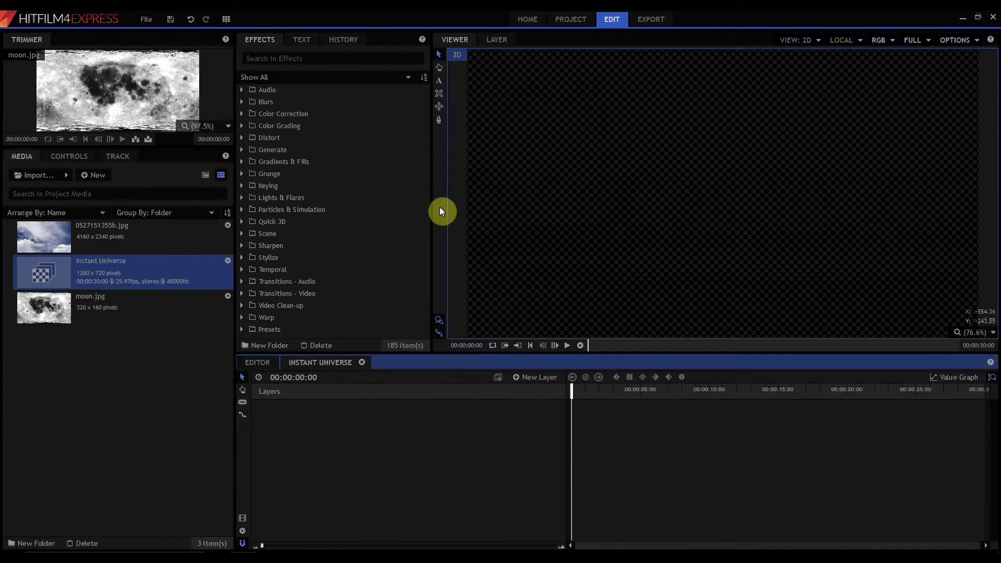
# Add a new plane layer named 'Stars' to the Instant Universe composite.
pyautogui.click(533, 377)
pyautogui.click(526, 391)
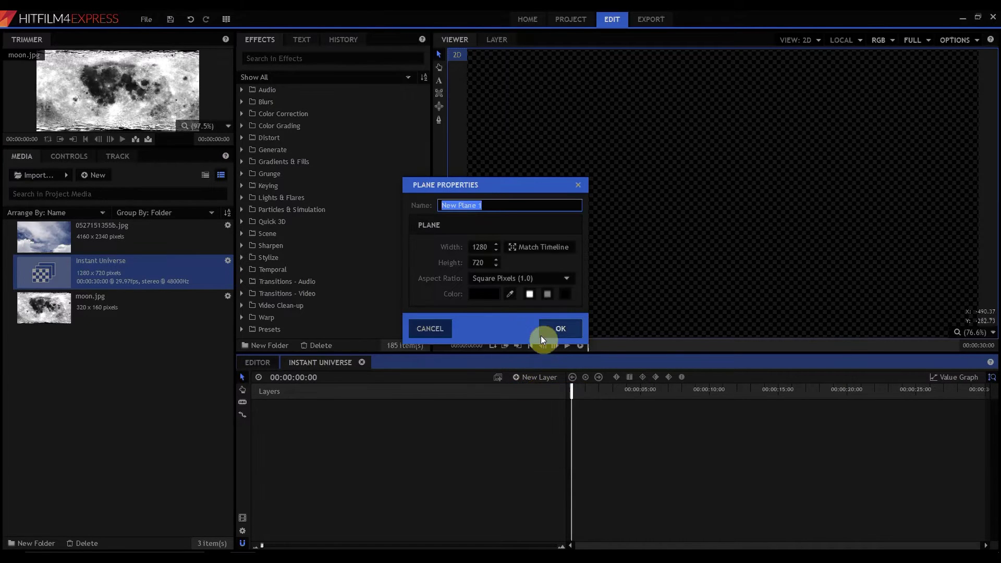
pyautogui.write('Stars')
pyautogui.click(540, 336)
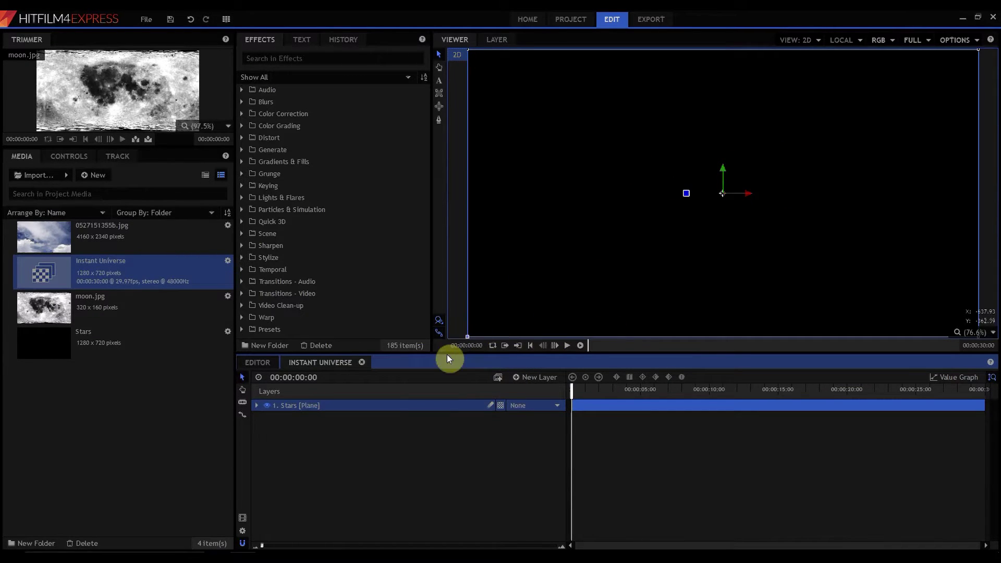
# Download the Stars preset (Stars.zip) from the inScape Digital Preset Marketplace in Chrome.
pyautogui.click(292, 561)
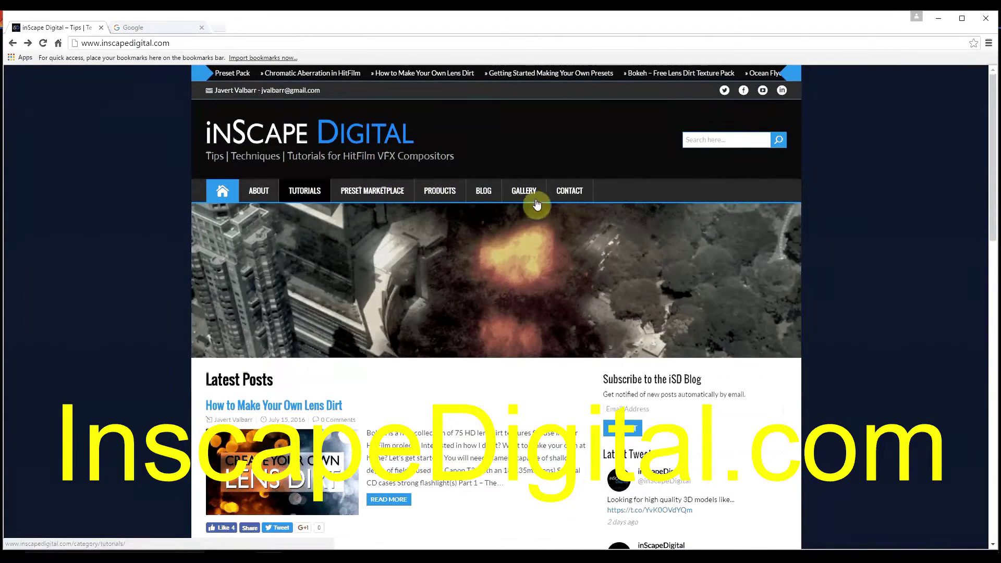
pyautogui.click(371, 196)
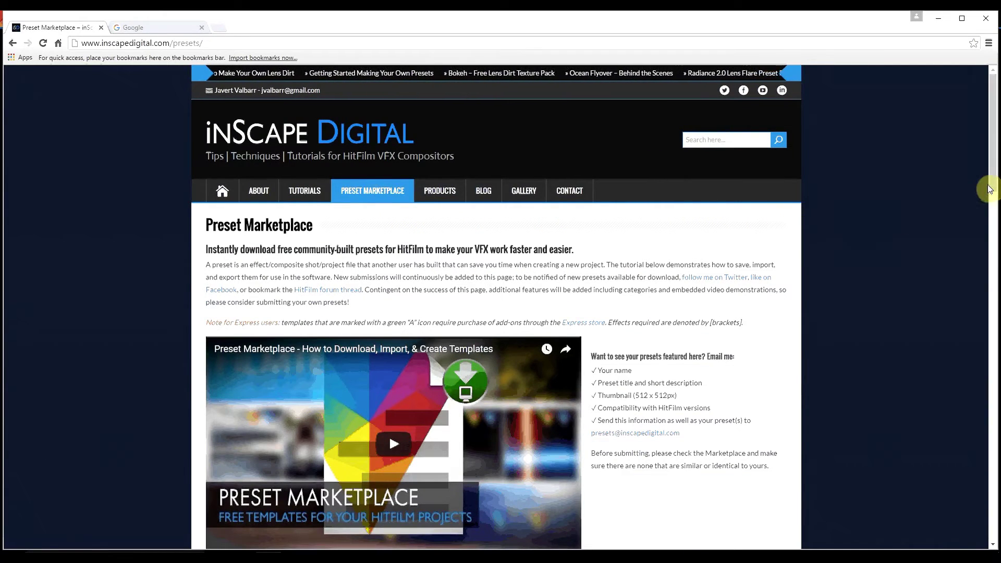
pyautogui.moveTo(993, 184); pyautogui.dragTo(995, 322)
pyautogui.scroll(-1, 797, 406)
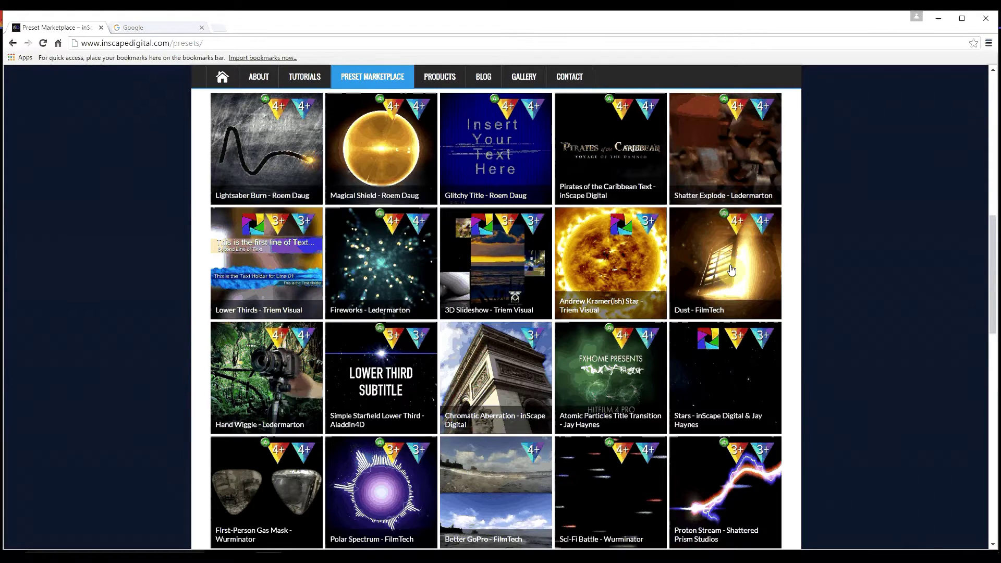
pyautogui.click(714, 387)
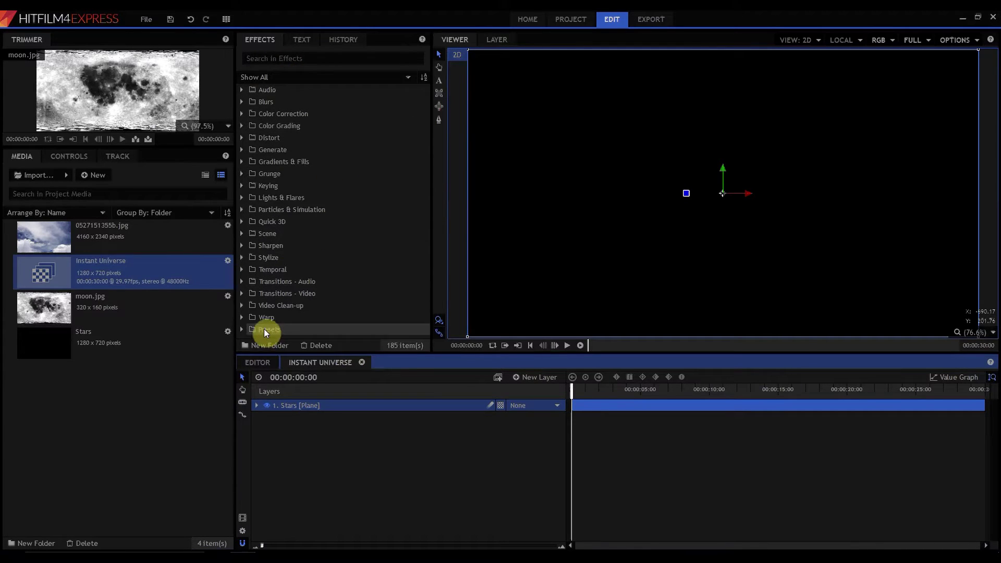
# Apply the Inscape Digital 'Stars [Layer only]' preset to the Stars plane, then collapse and deselect it.
pyautogui.click(243, 330)
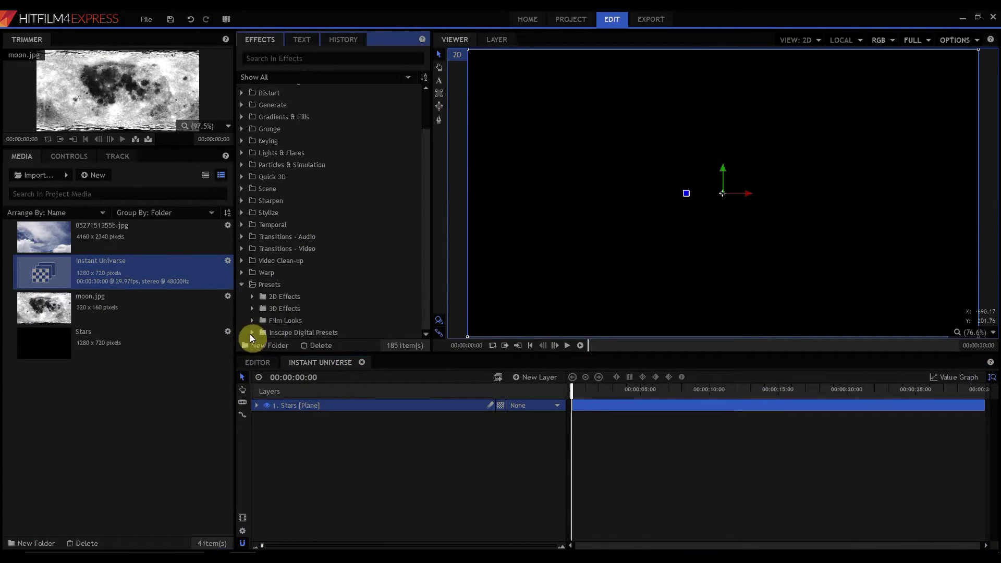
pyautogui.click(253, 333)
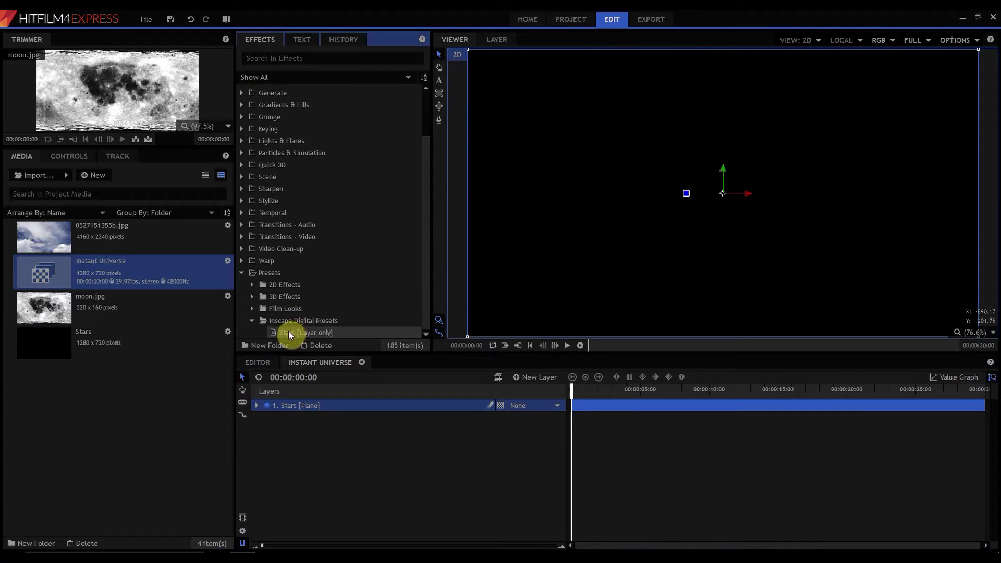
pyautogui.moveTo(288, 332); pyautogui.dragTo(309, 404)
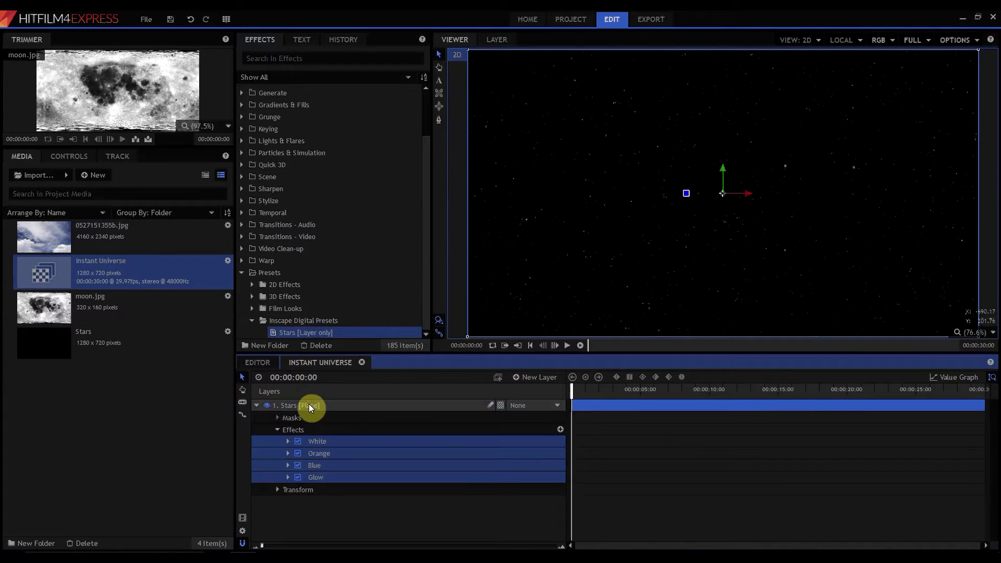
pyautogui.click(257, 405)
pyautogui.click(299, 449)
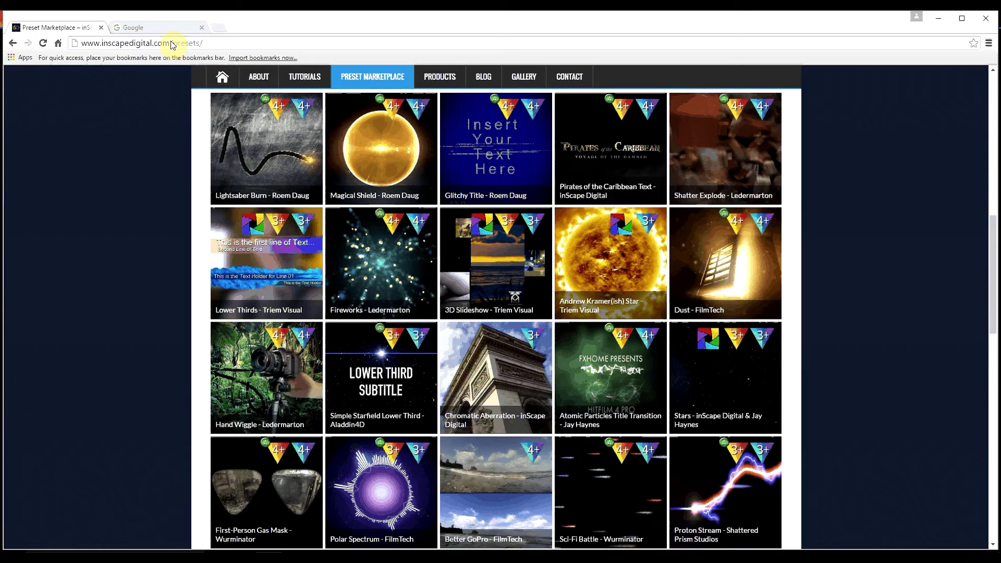
# Search Google Images for 'planet textures' and browse the results for a planet surface.
pyautogui.click(147, 29)
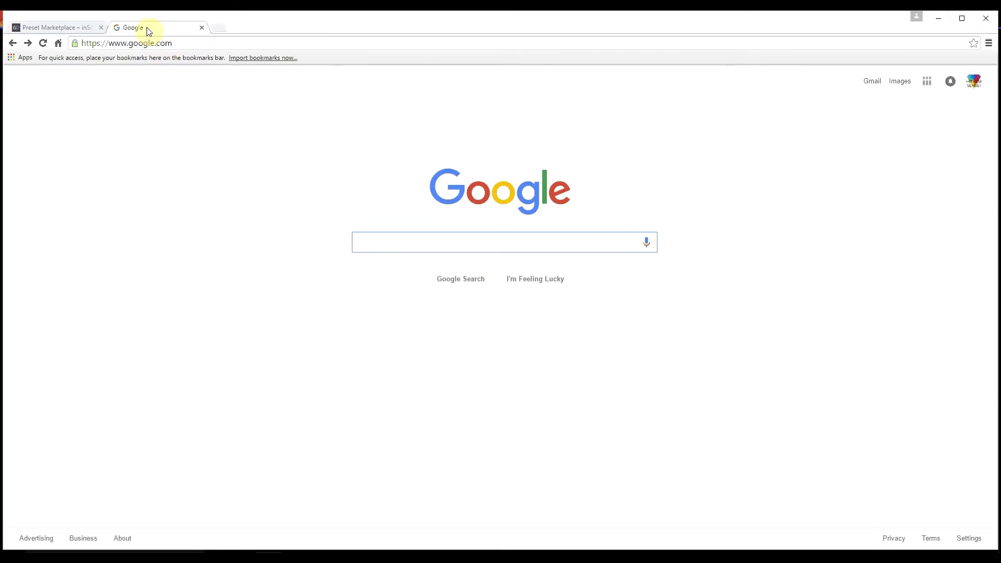
pyautogui.write('pal')
pyautogui.press('BackSpace')
pyautogui.press('BackSpace')
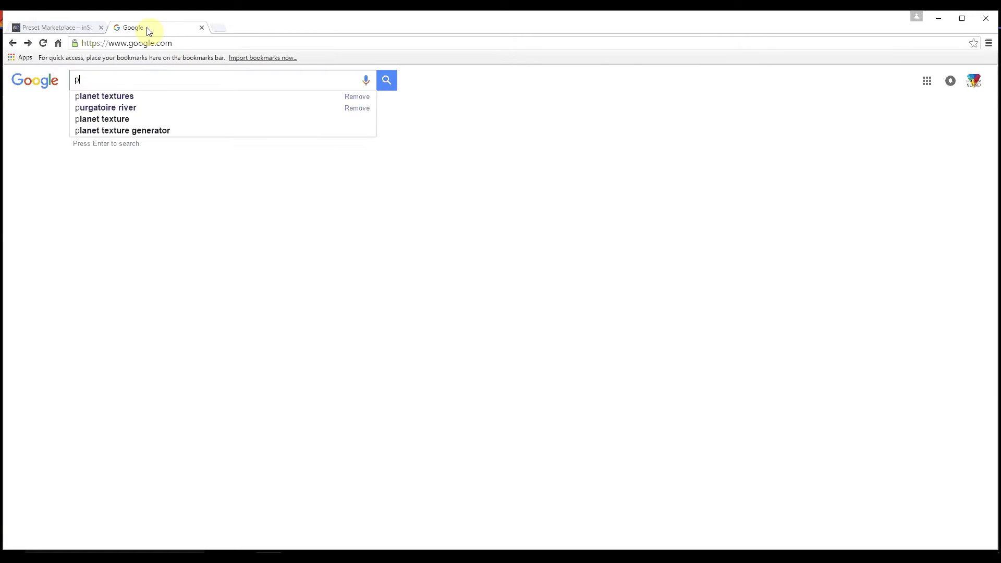
pyautogui.write('la')
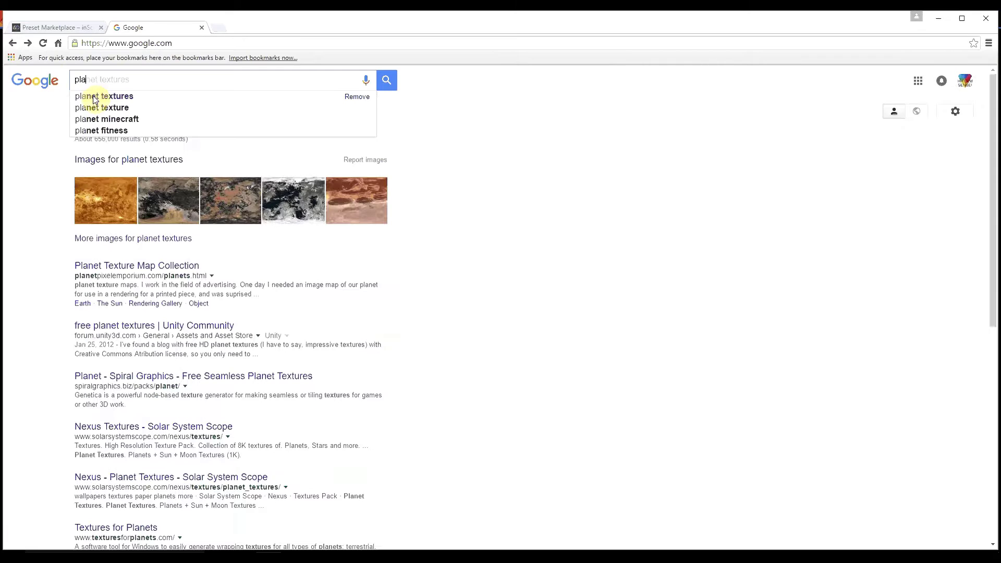
pyautogui.click(93, 96)
pyautogui.click(131, 161)
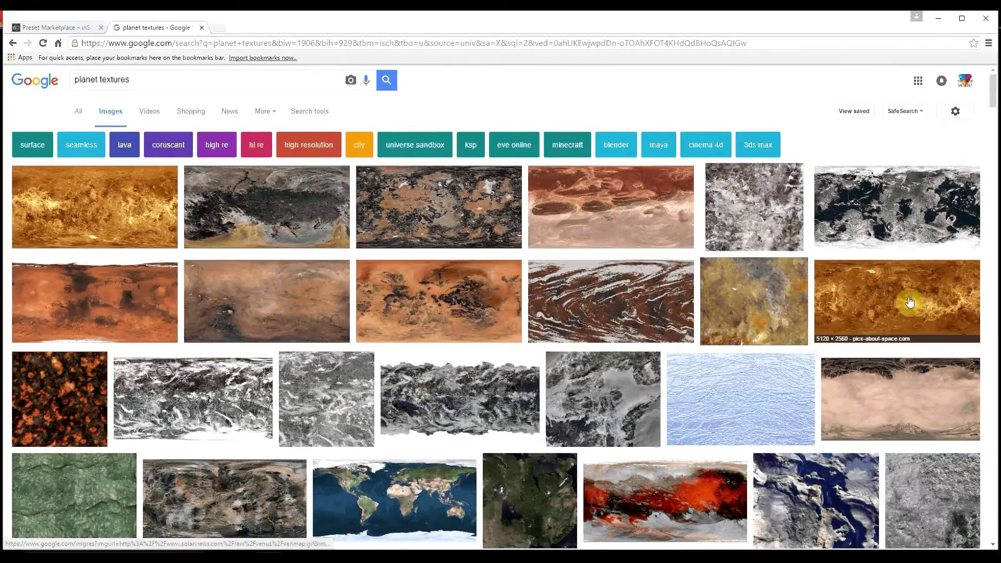
pyautogui.scroll(-1, 691, 271)
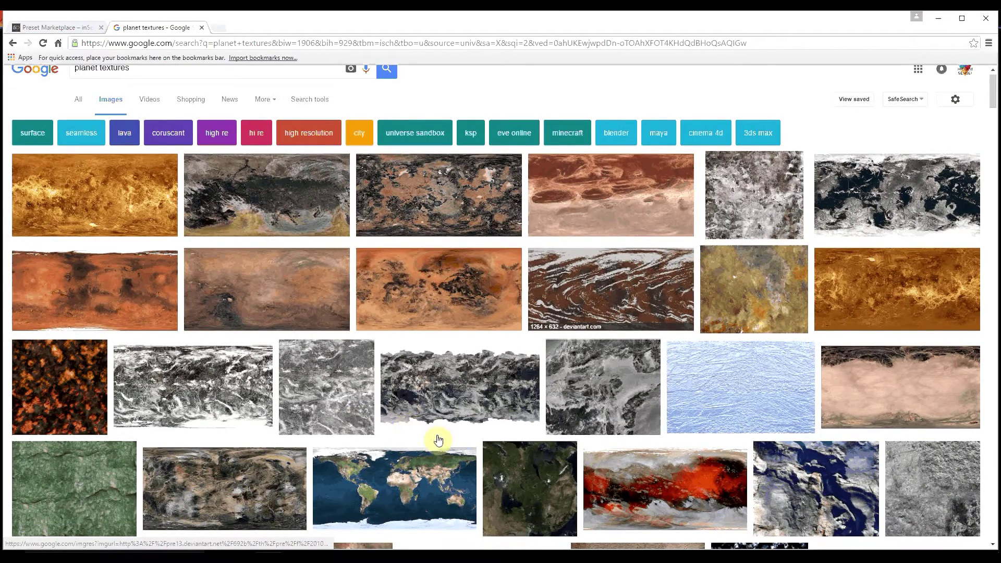
pyautogui.scroll(-8, 438, 441)
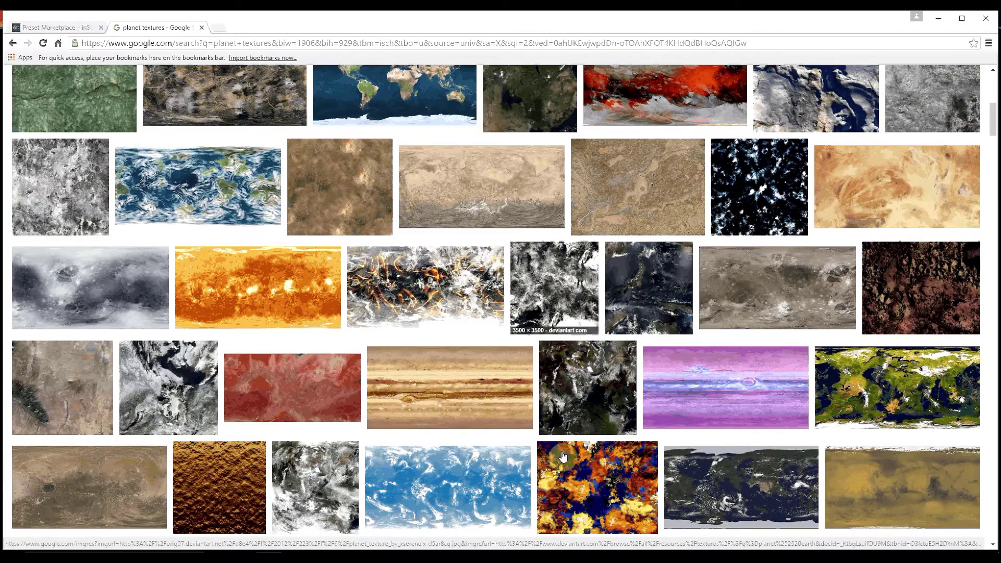
pyautogui.scroll(-8, 537, 402)
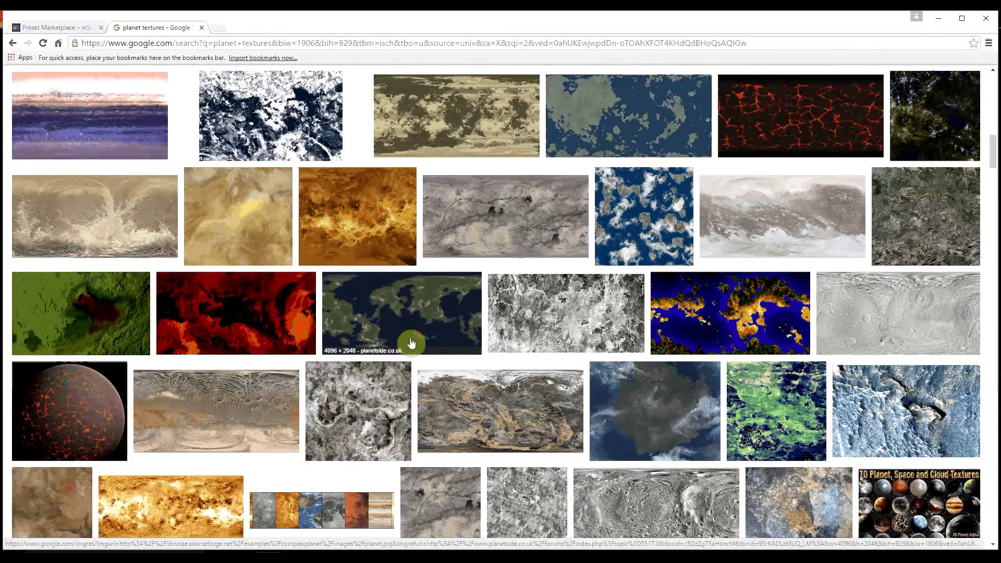
pyautogui.scroll(2, 412, 343)
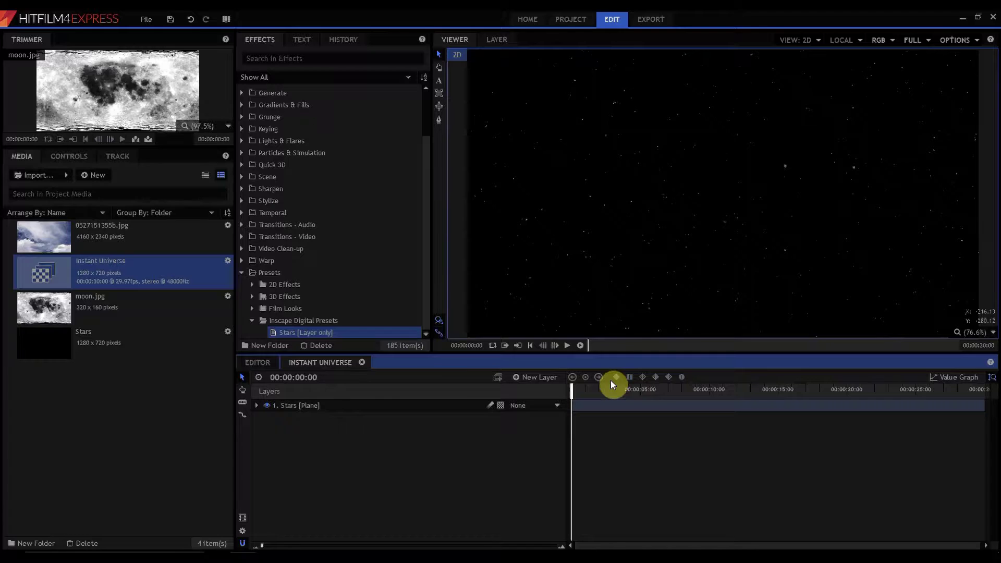
# Add the cloud sky image as a layer and apply the Sphere [Layer only] effect to it.
pyautogui.click(54, 245)
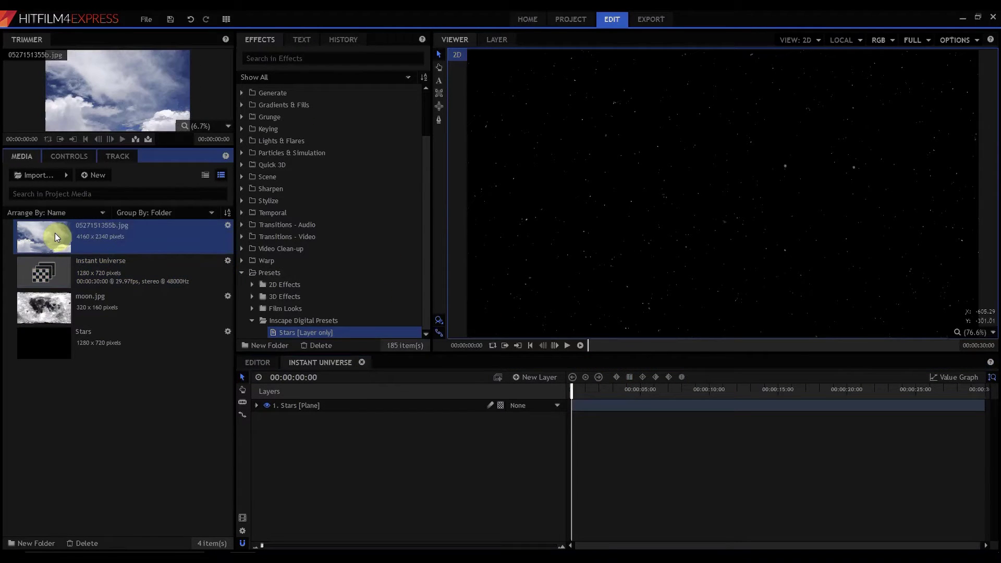
pyautogui.moveTo(60, 233); pyautogui.dragTo(329, 405)
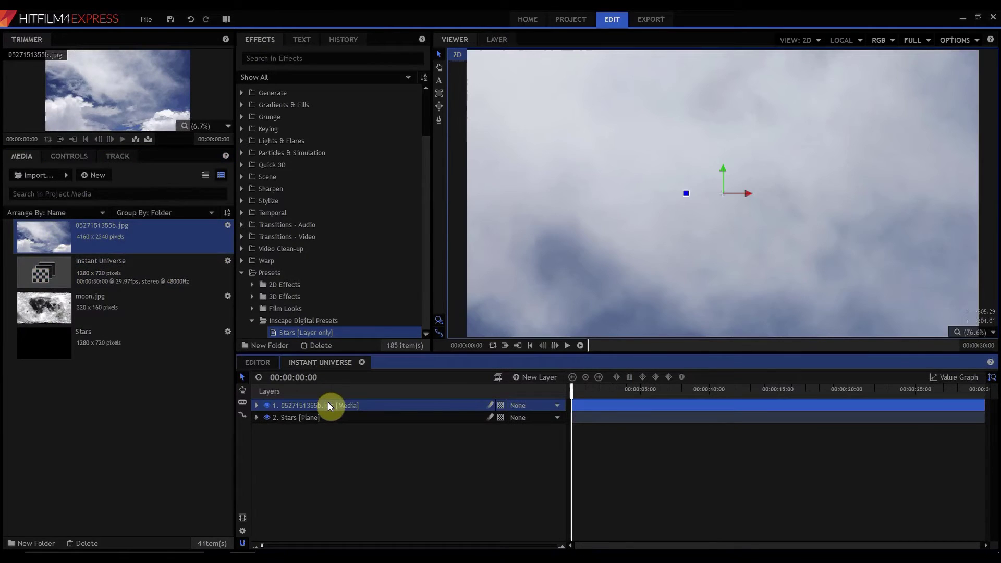
pyautogui.click(320, 57)
pyautogui.write('sph')
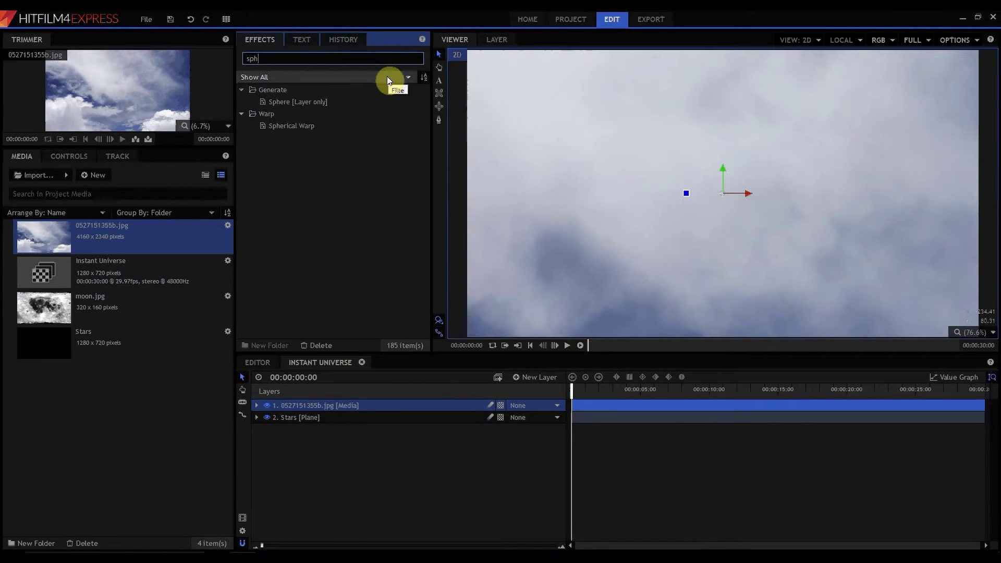
pyautogui.moveTo(286, 103); pyautogui.dragTo(296, 405)
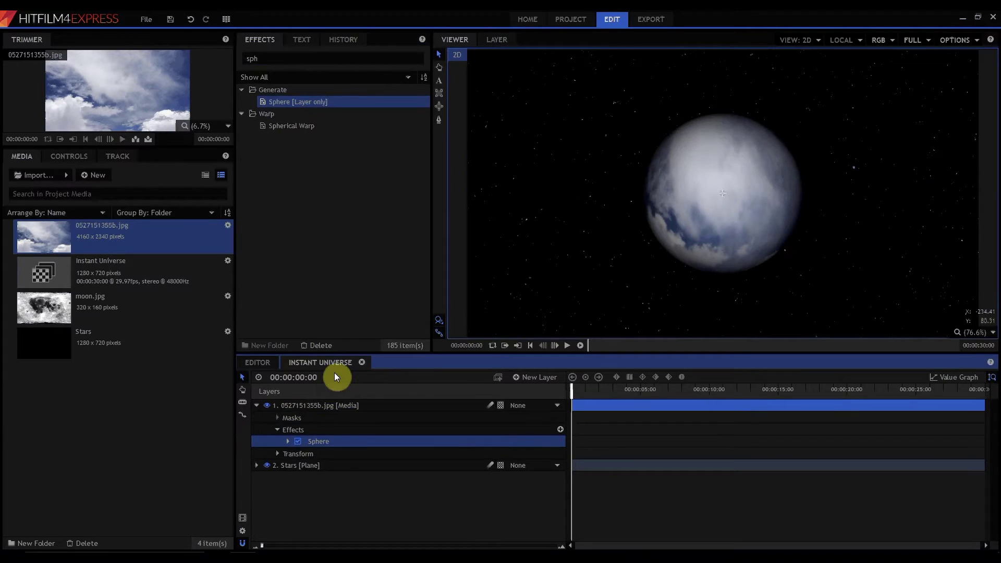
pyautogui.click(298, 487)
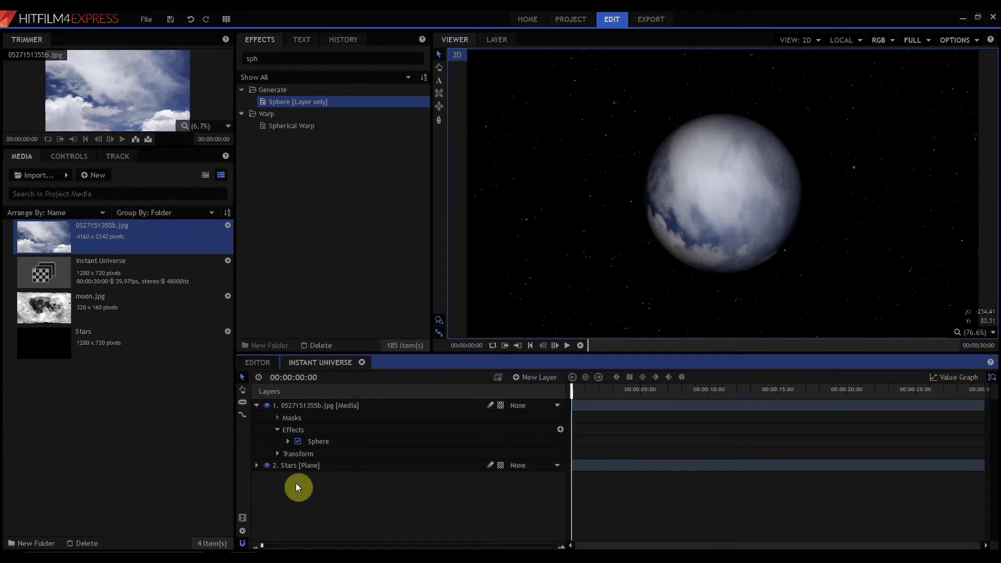
pyautogui.click(256, 405)
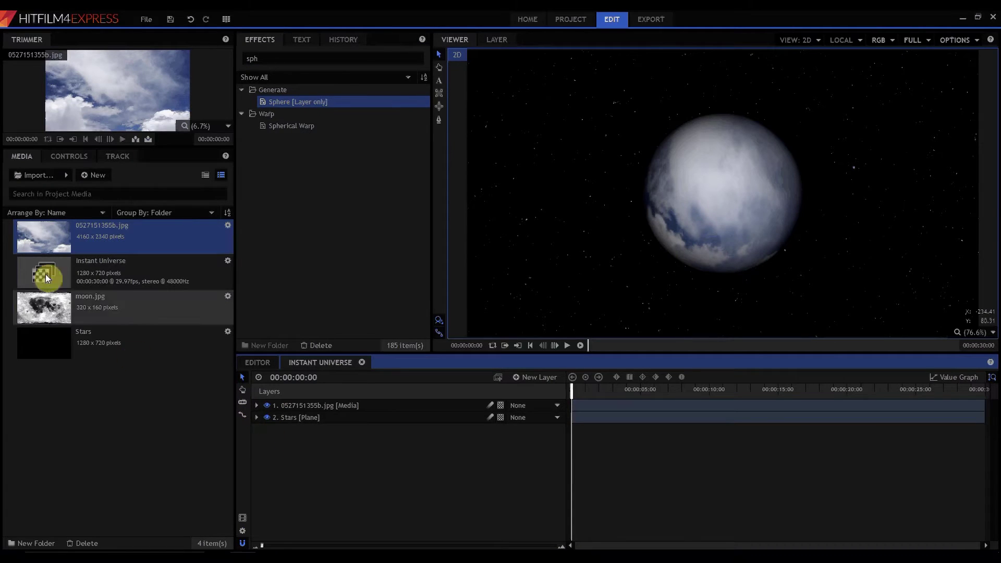
# Add moon.jpg as the top layer and move it to the upper right of the viewer.
pyautogui.click(49, 312)
pyautogui.moveTo(48, 312); pyautogui.dragTo(322, 405)
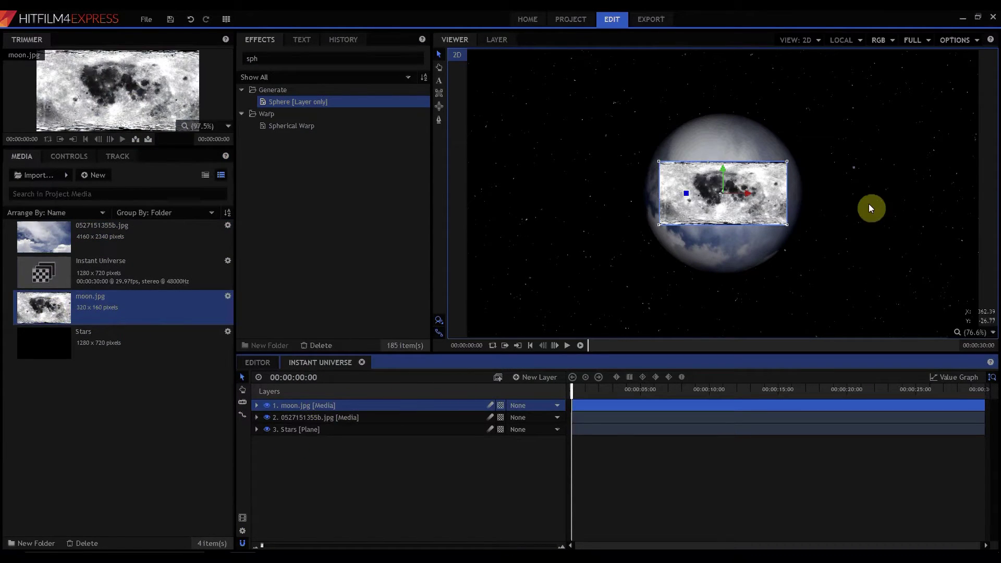
pyautogui.moveTo(749, 192); pyautogui.dragTo(878, 98)
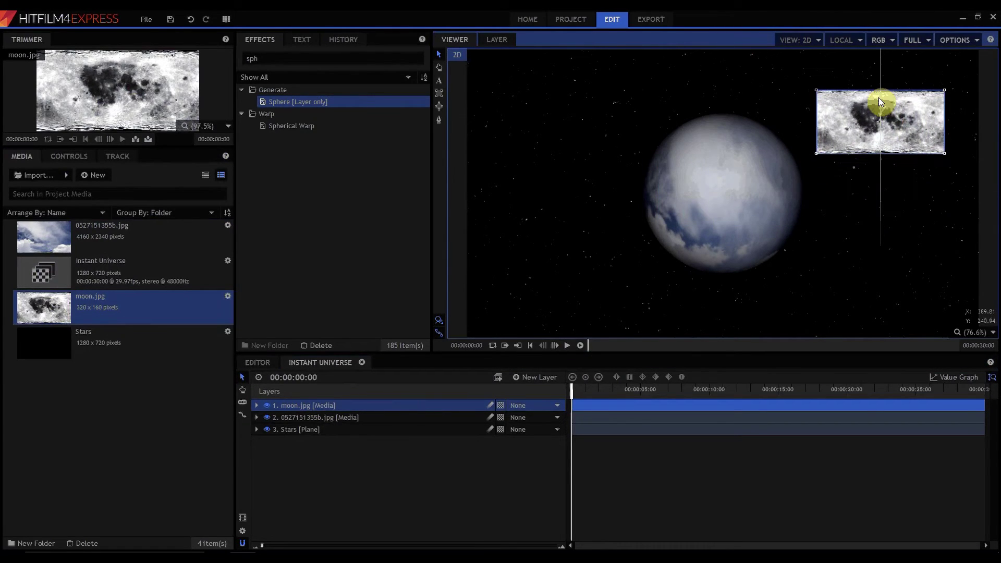
# Apply the Sphere effect to the moon.jpg layer with a Radius of 50.
pyautogui.moveTo(274, 102); pyautogui.dragTo(286, 406)
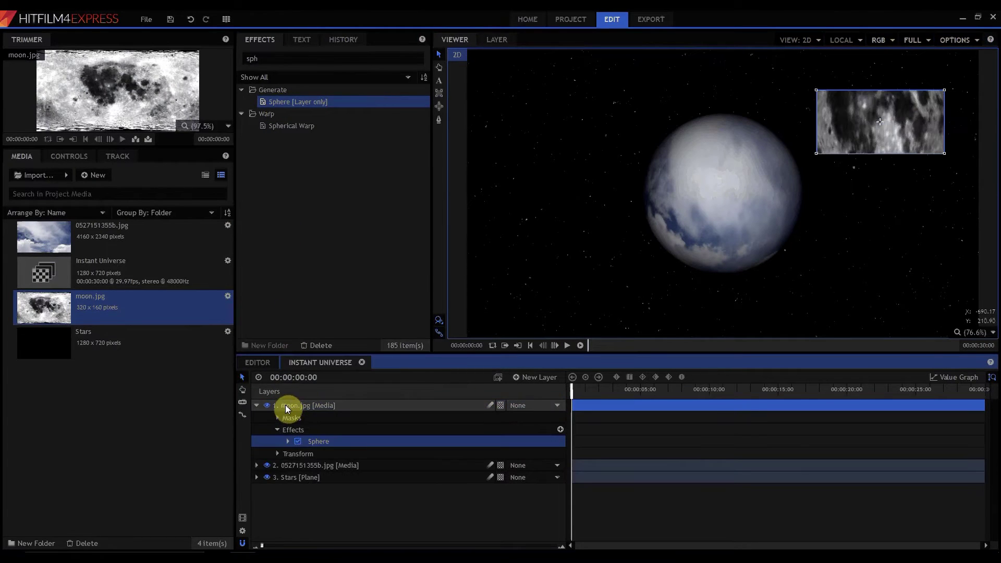
pyautogui.click(288, 443)
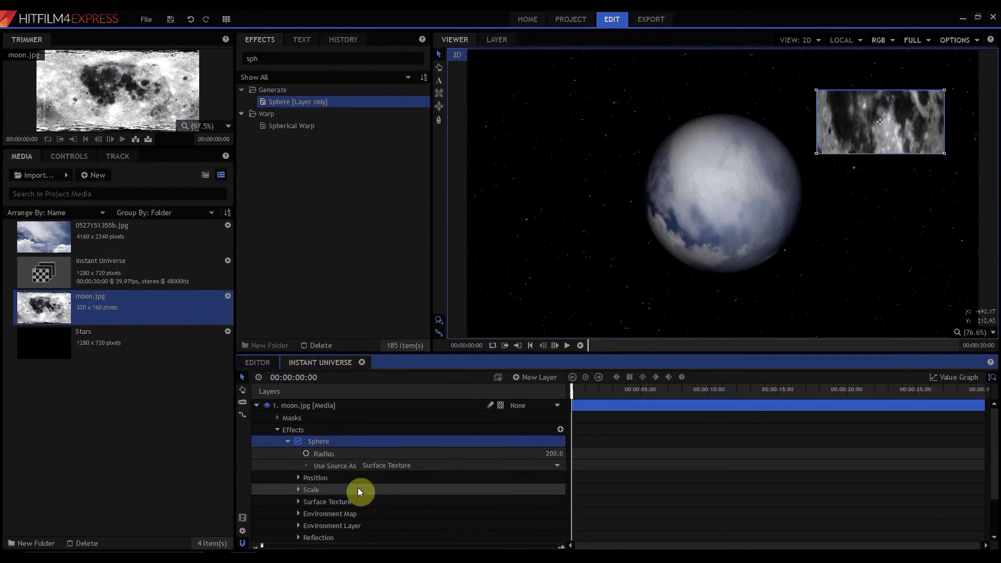
pyautogui.click(552, 454)
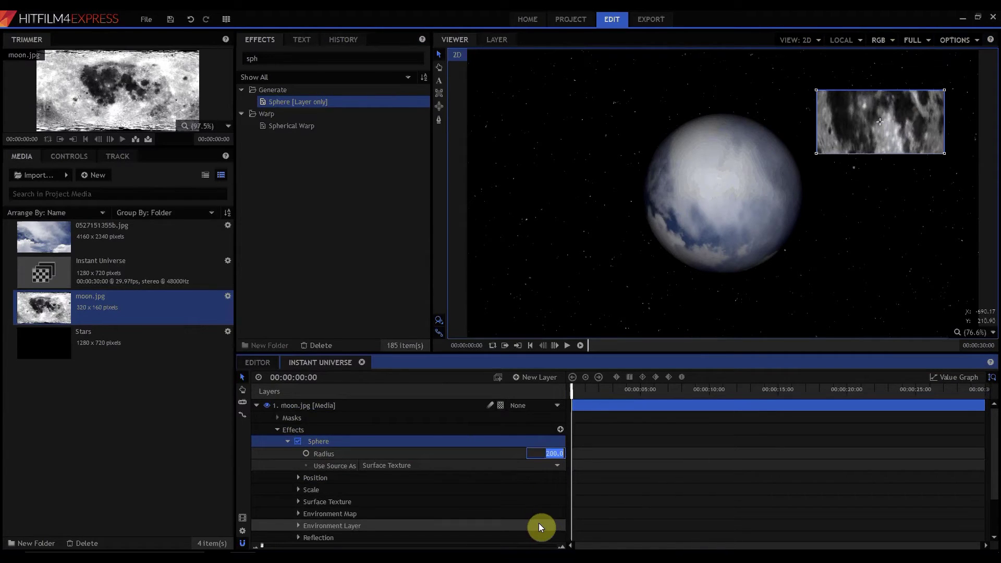
pyautogui.write('50')
pyautogui.press('Return')
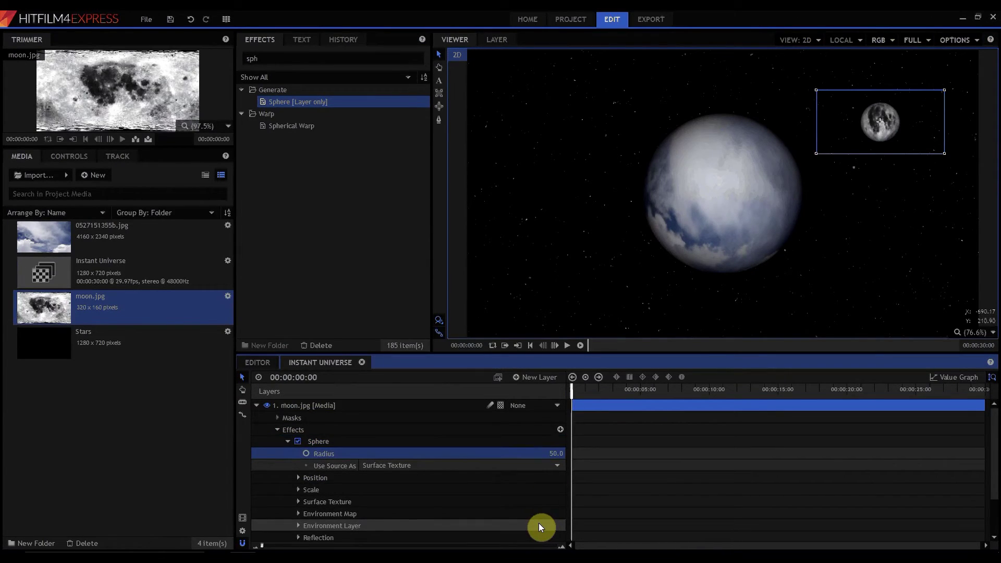
pyautogui.click(256, 406)
pyautogui.click(301, 464)
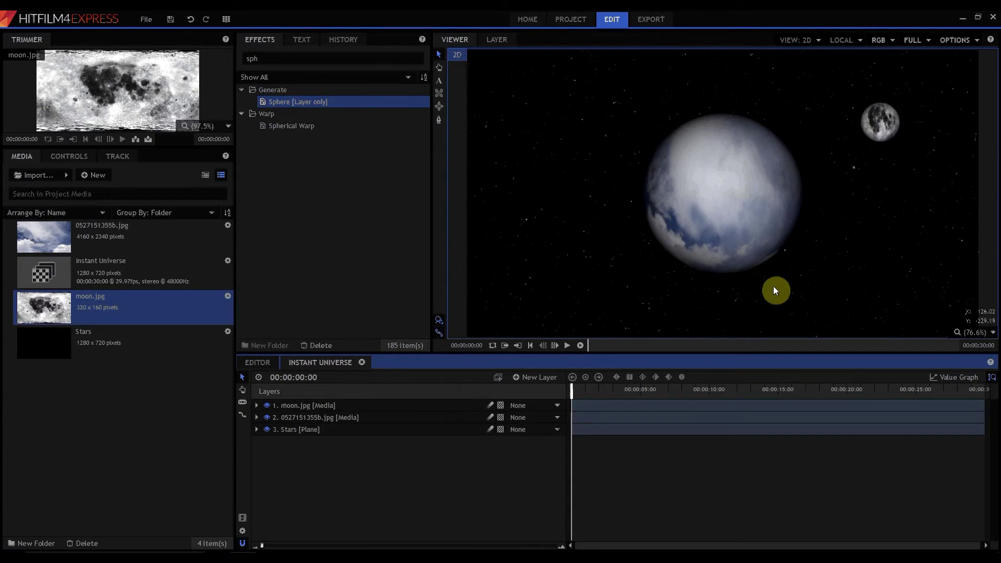
# Create a plane layer named 'Sun' and move it below the planet layer.
pyautogui.click(539, 377)
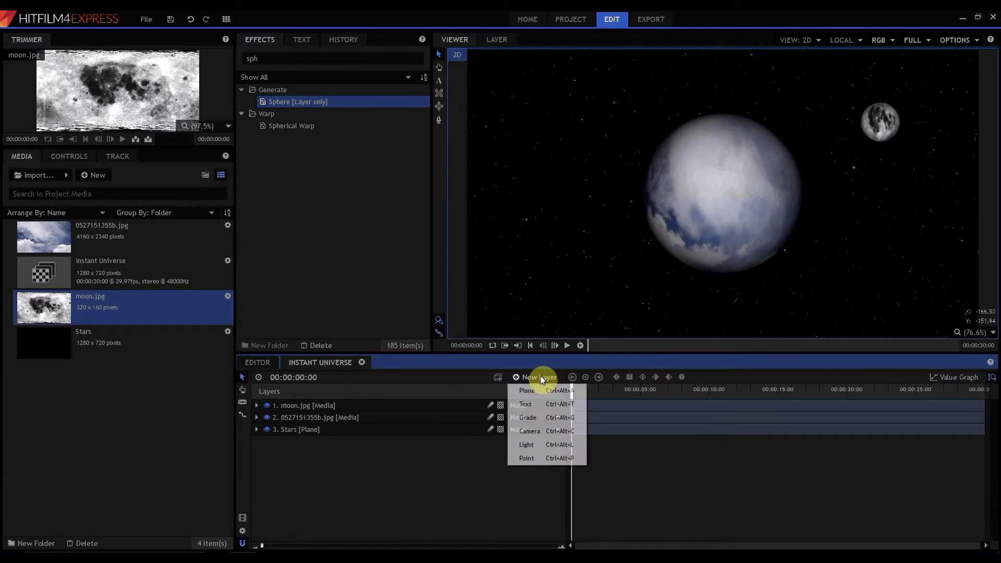
pyautogui.click(540, 390)
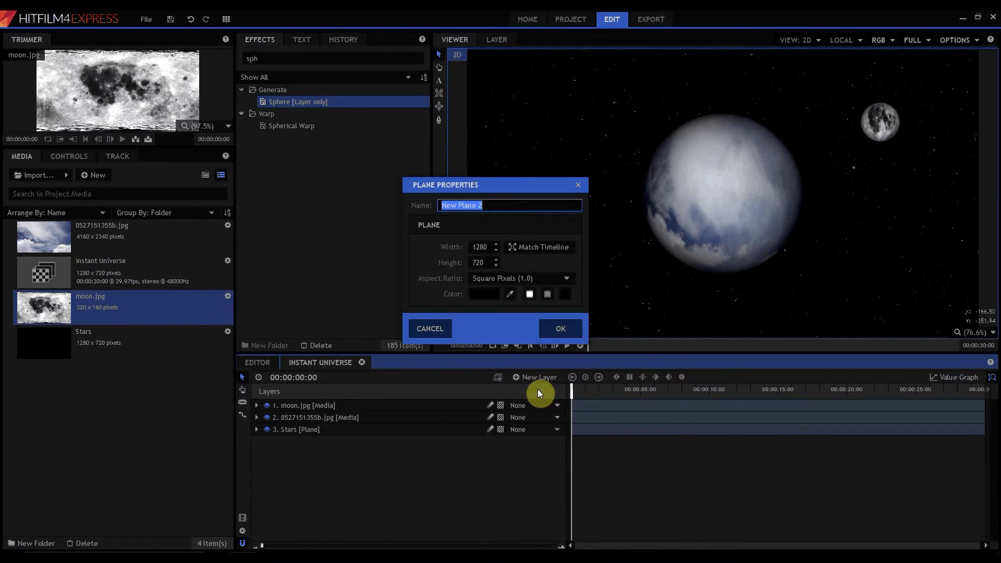
pyautogui.write('Sun')
pyautogui.press('Return')
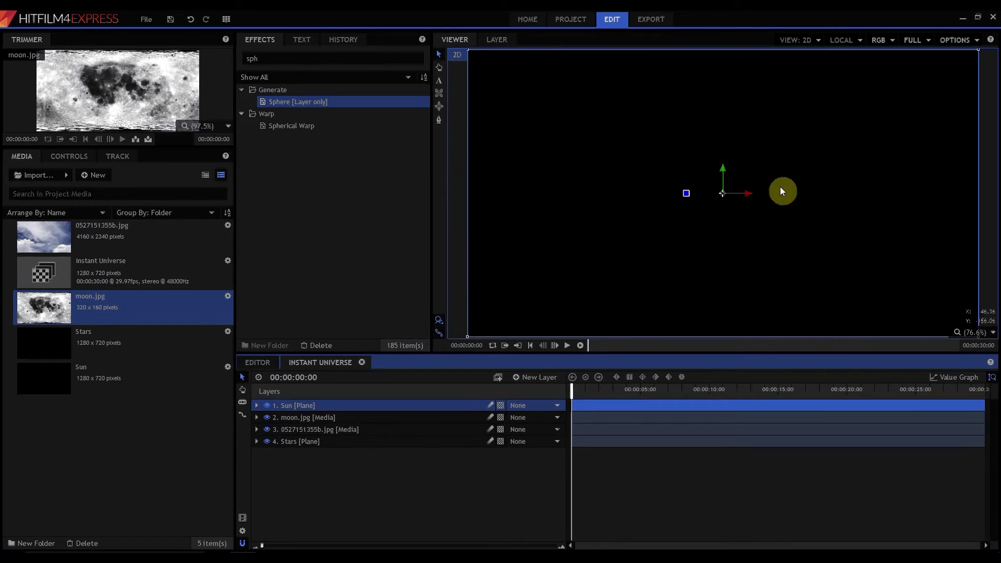
pyautogui.moveTo(295, 403); pyautogui.dragTo(292, 434)
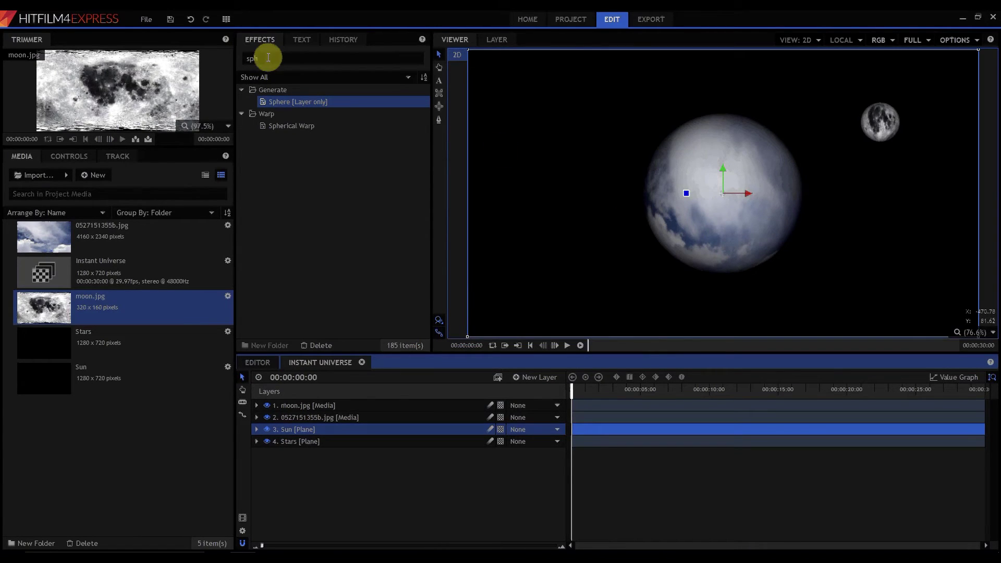
# Set the Sun layer's blend mode to Screen, keeping alignment at None.
pyautogui.click(73, 157)
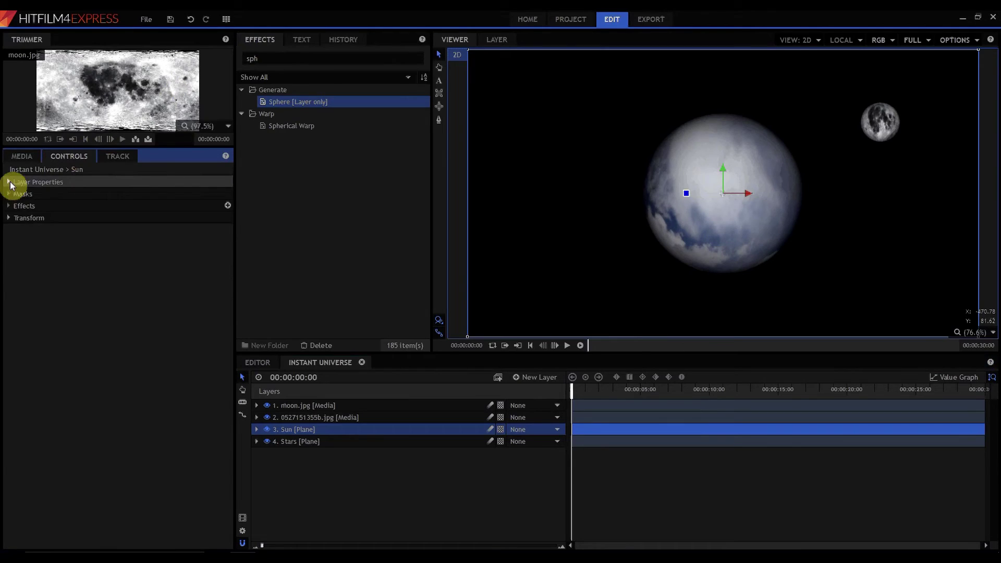
pyautogui.click(10, 182)
pyautogui.click(125, 219)
pyautogui.click(119, 226)
pyautogui.click(117, 228)
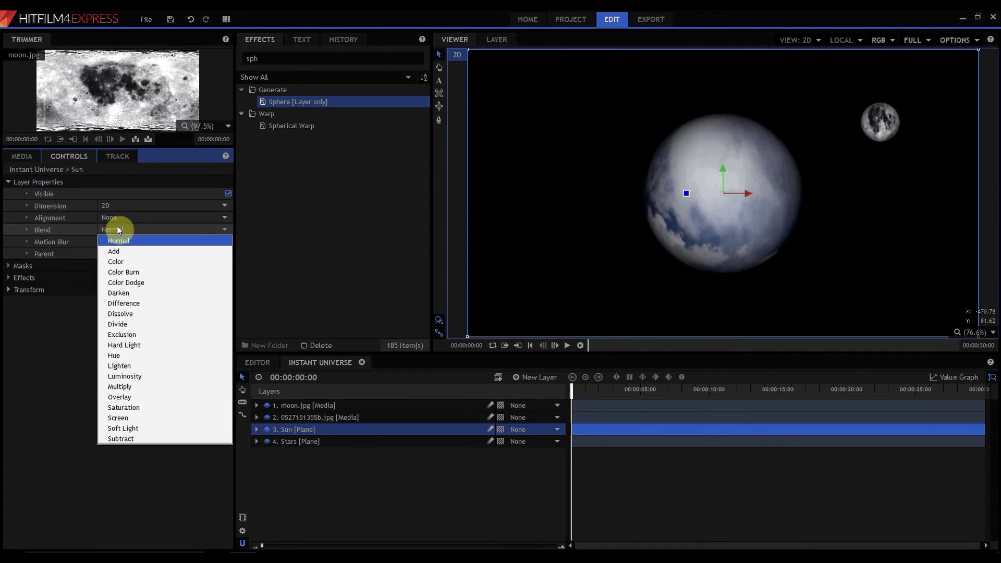
pyautogui.click(125, 419)
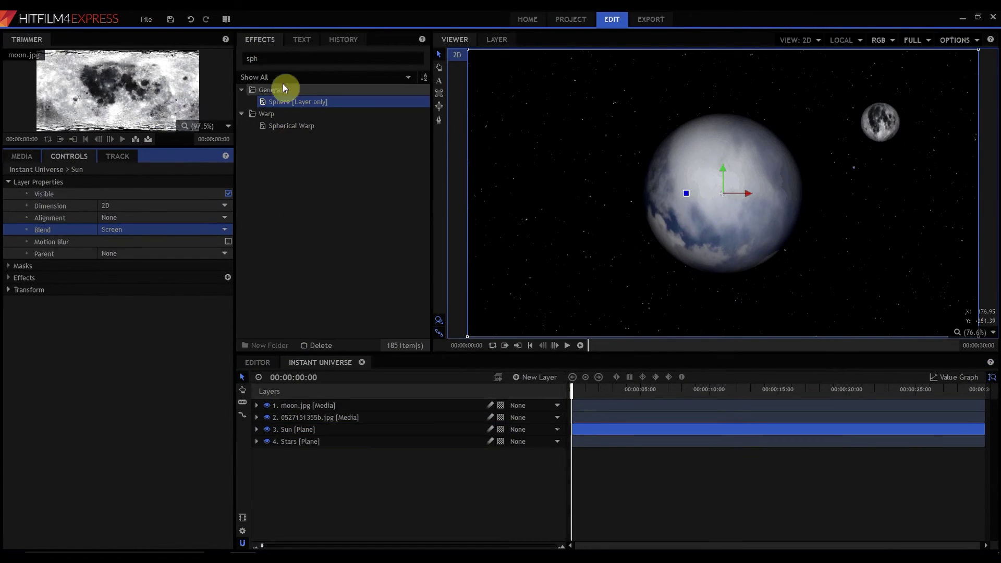
# Apply Light Flares to the Sun layer and position the flare at the upper left beside the planet.
pyautogui.doubleClick(272, 57)
pyautogui.write('flar')
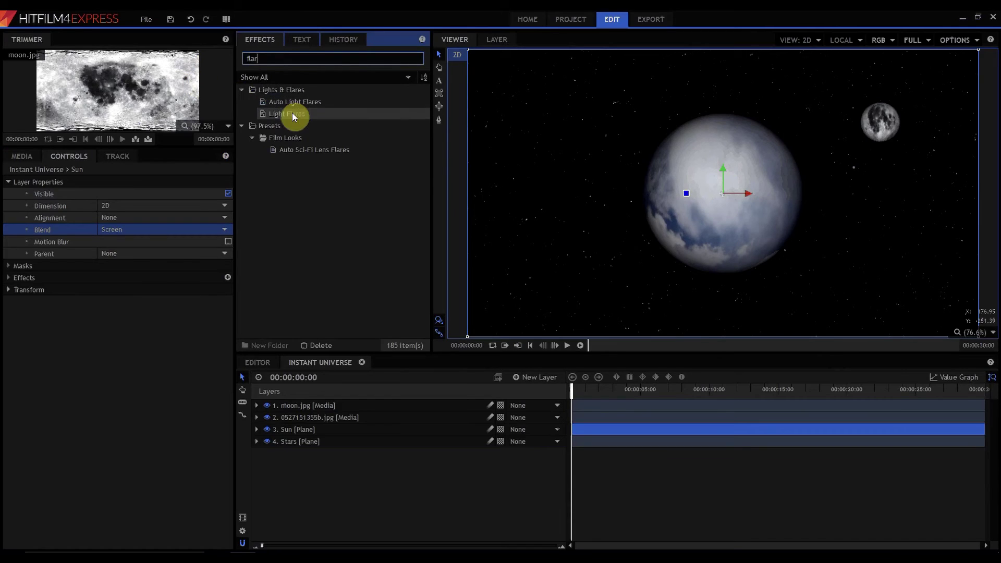
pyautogui.moveTo(293, 116); pyautogui.dragTo(299, 430)
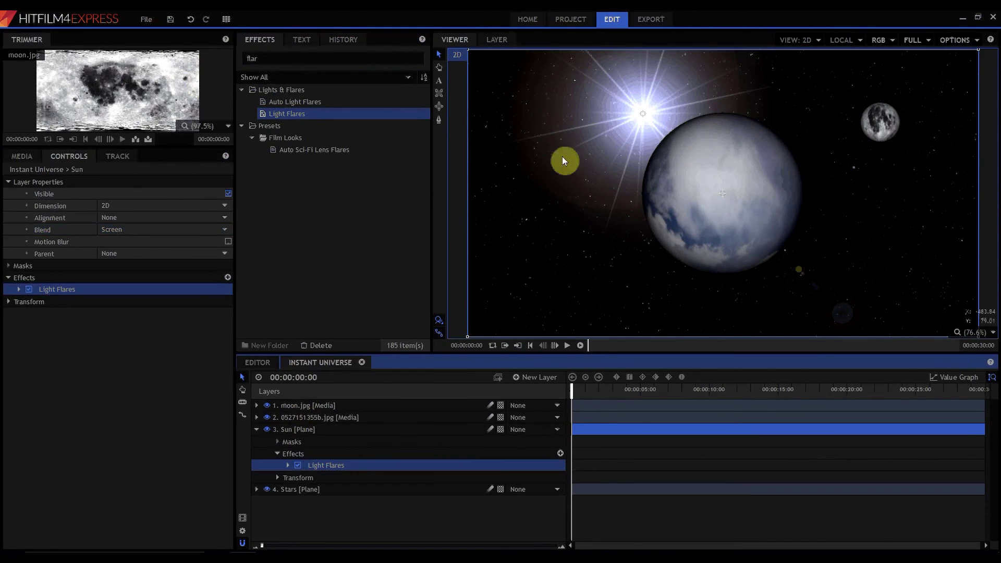
pyautogui.moveTo(644, 115); pyautogui.dragTo(593, 122)
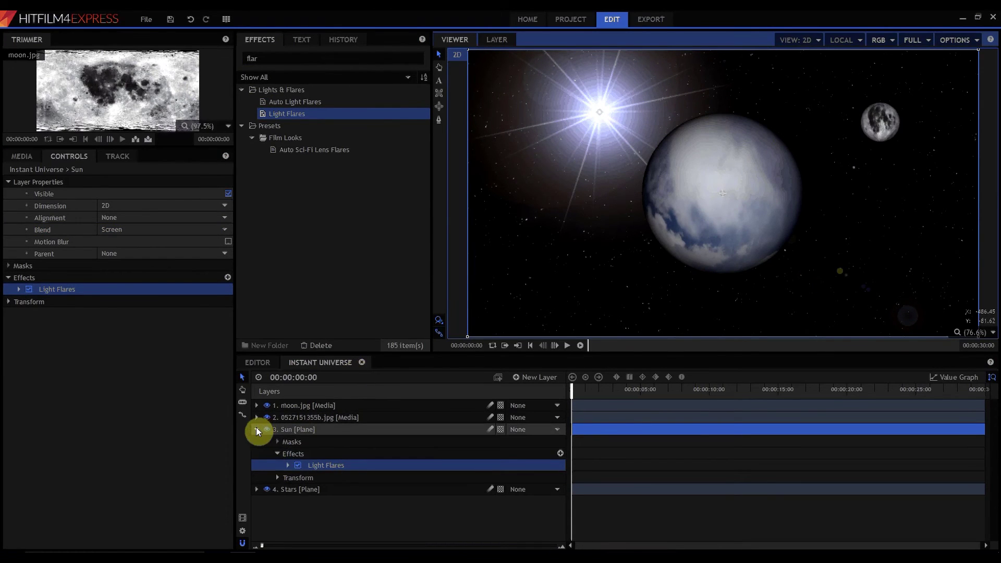
pyautogui.click(256, 429)
pyautogui.click(332, 502)
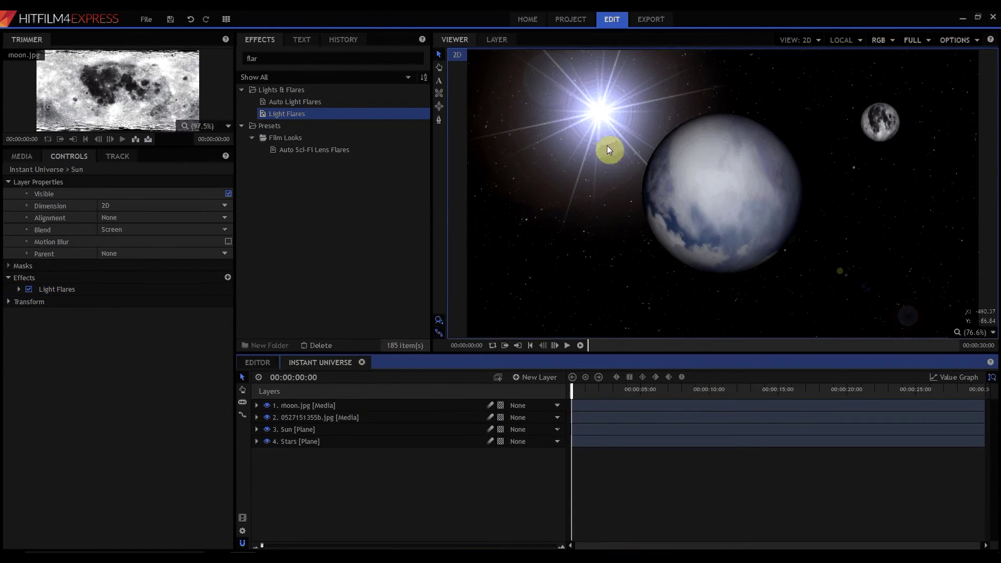